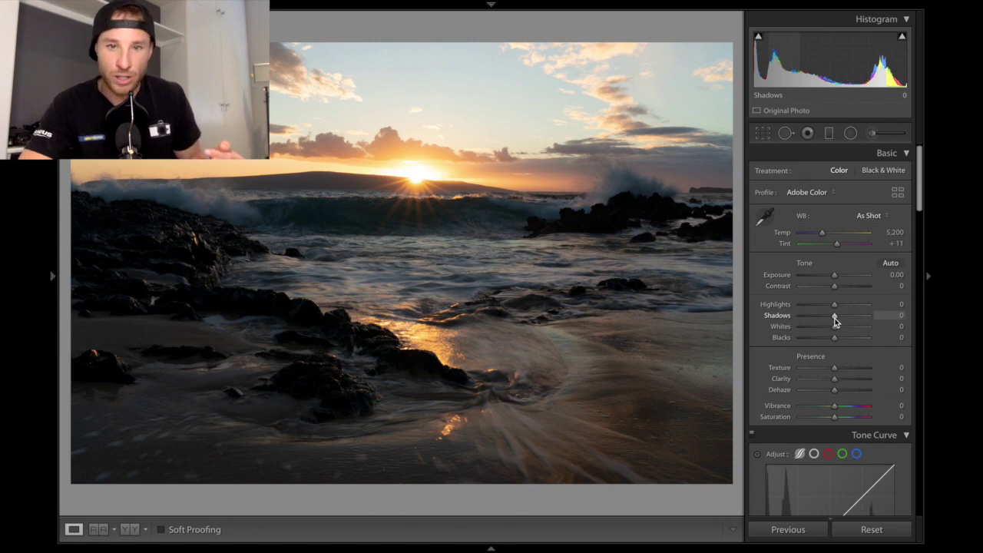
Raise Shadows to +76, turn on the clipping warnings, and lower Highlights to −20
{"action": "left_click_drag", "start_coordinate": [834, 320], "coordinate": [860, 318]}
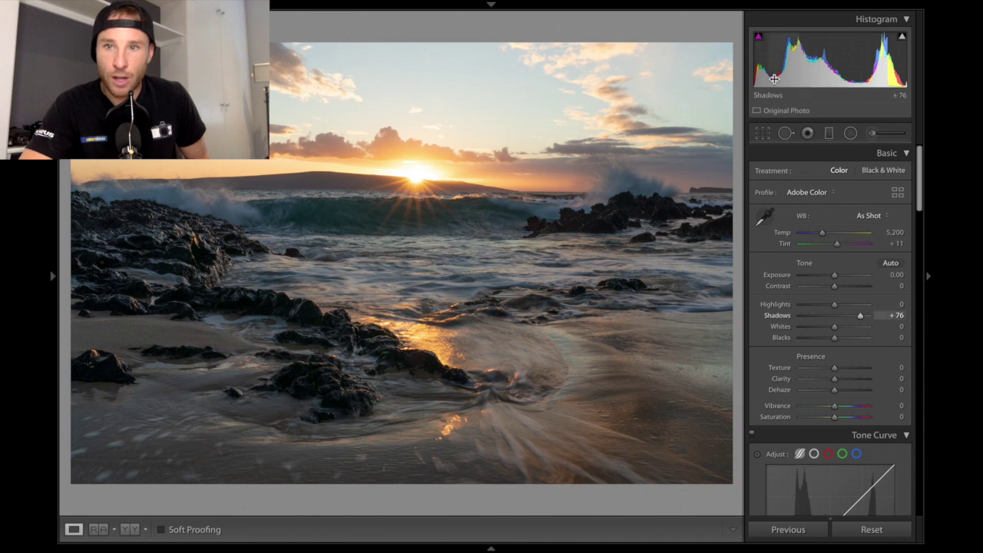
{"action": "left_click", "coordinate": [758, 38]}
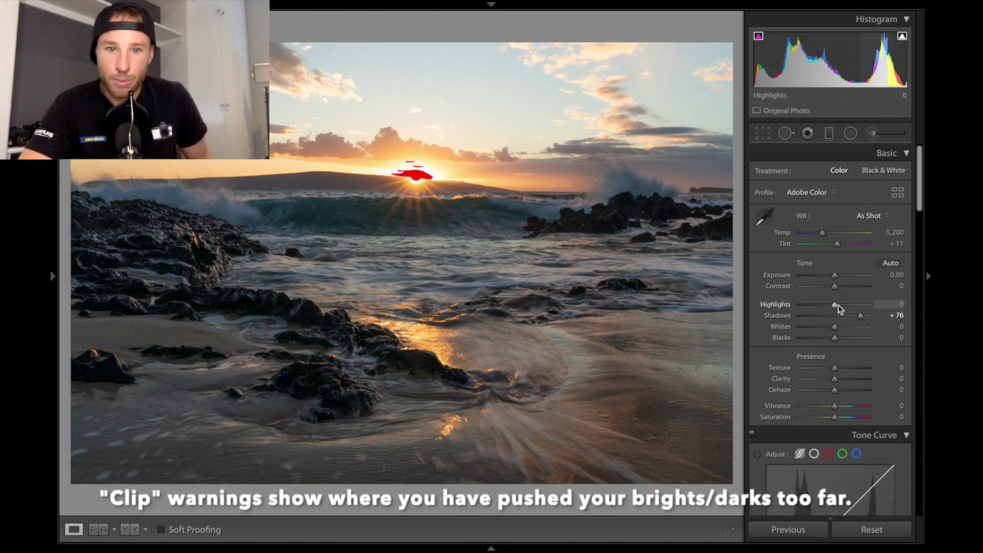
{"action": "left_click_drag", "start_coordinate": [836, 304], "coordinate": [831, 306]}
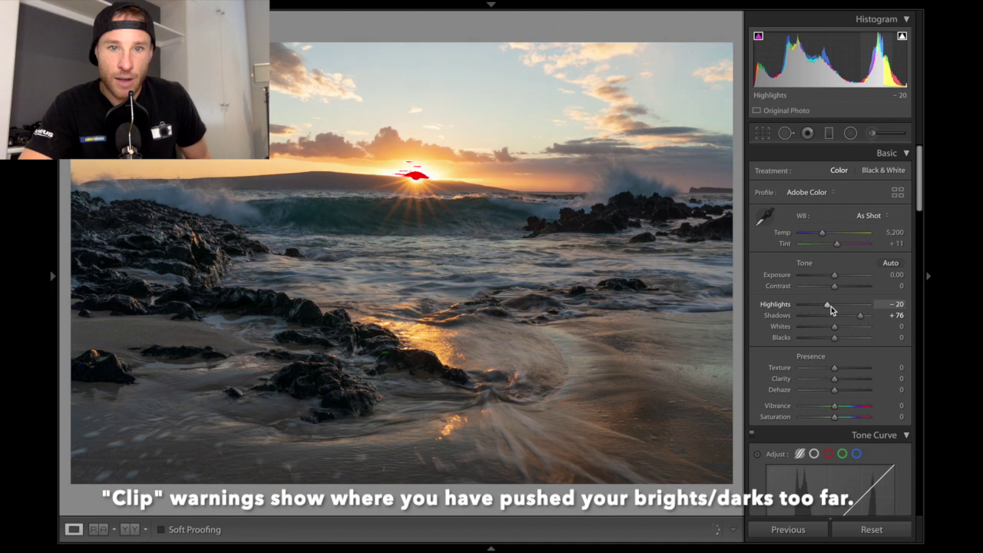
Add a graduated filter over the sky, fading across the horizon, with Highlights at −45
{"action": "left_click", "coordinate": [832, 135]}
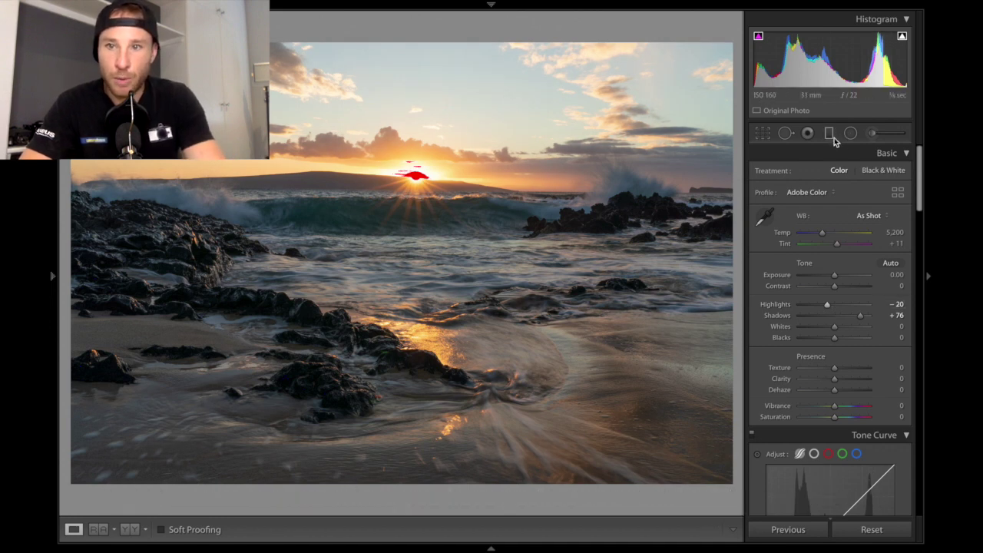
{"action": "left_click_drag", "start_coordinate": [448, 158], "coordinate": [500, 233]}
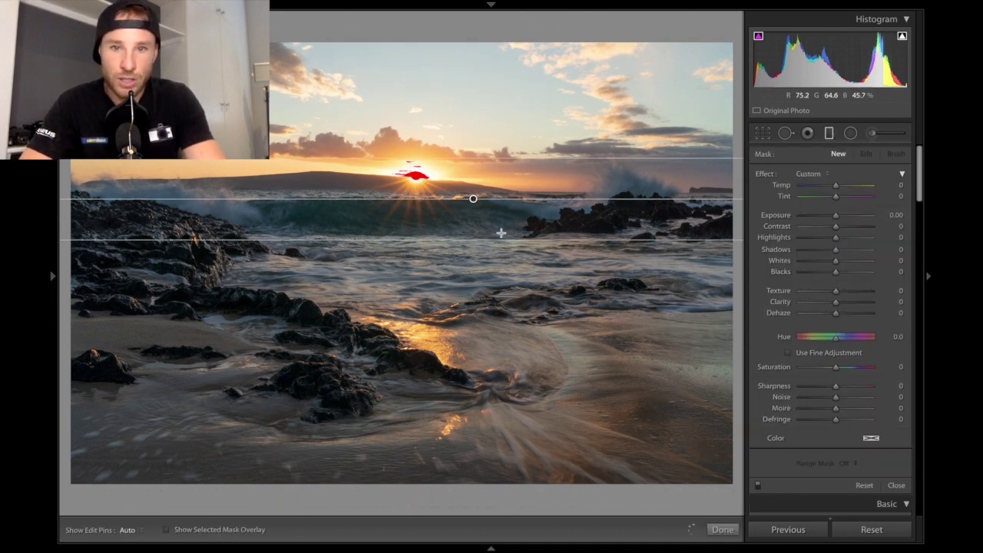
{"action": "left_click_drag", "start_coordinate": [836, 237], "coordinate": [820, 245]}
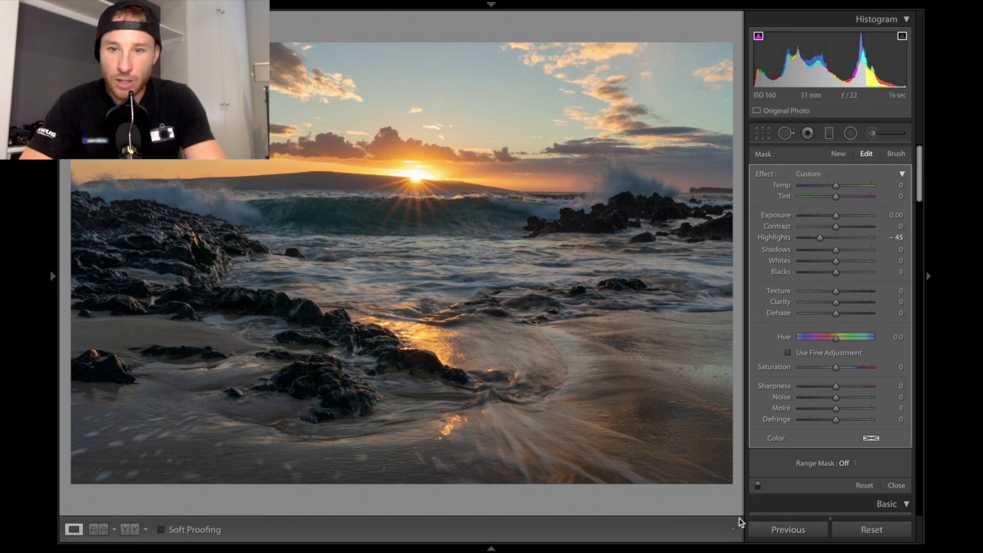
{"action": "left_click", "coordinate": [723, 530]}
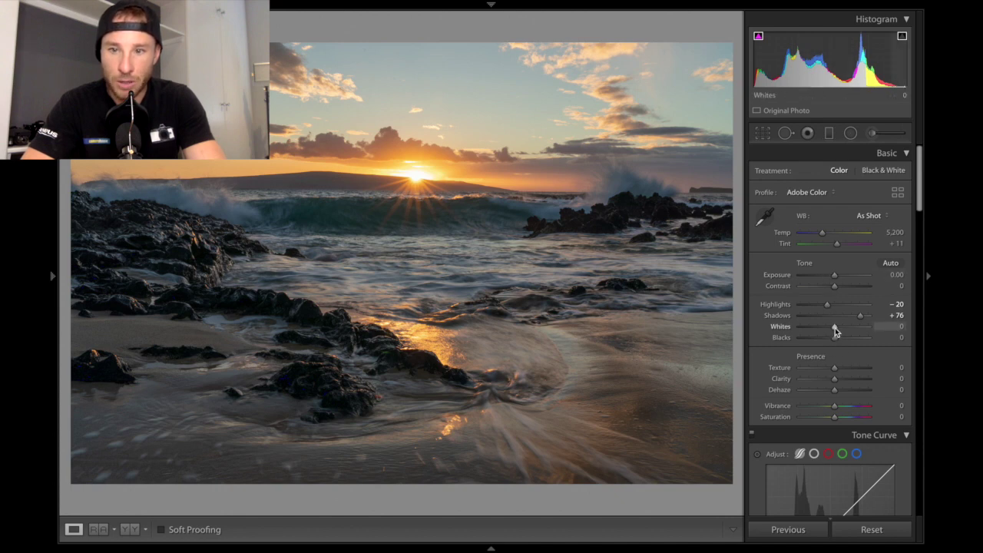
Fine-tune the overall tone with Whites +22, Exposure +0.15 and Highlights −32
{"action": "left_click_drag", "start_coordinate": [834, 326], "coordinate": [844, 329]}
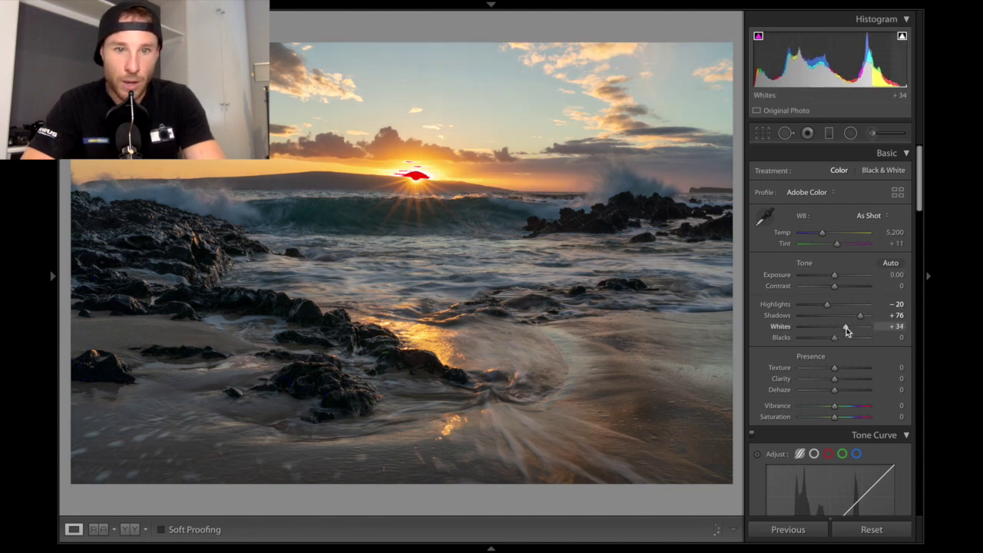
{"action": "left_click_drag", "start_coordinate": [835, 277], "coordinate": [836, 277]}
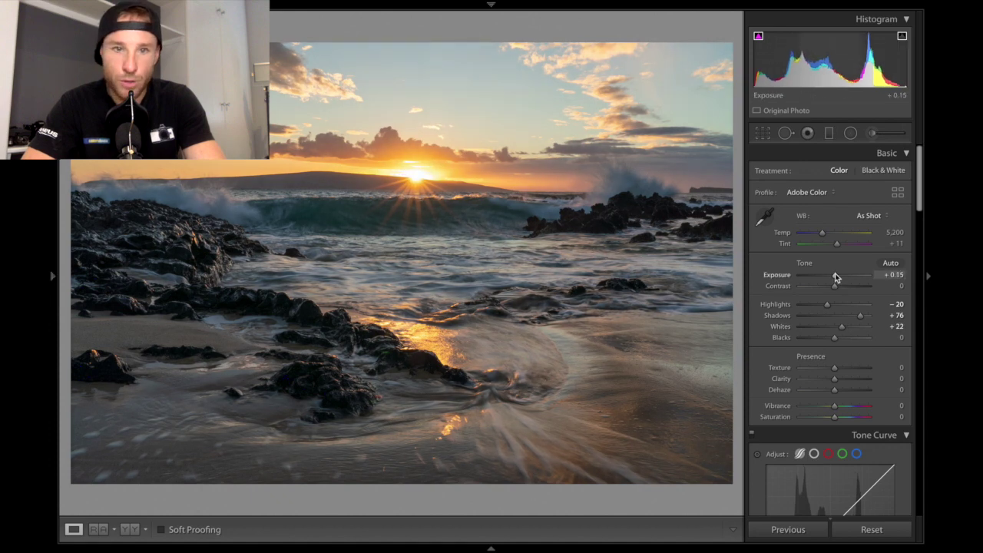
{"action": "left_click_drag", "start_coordinate": [825, 307], "coordinate": [821, 308]}
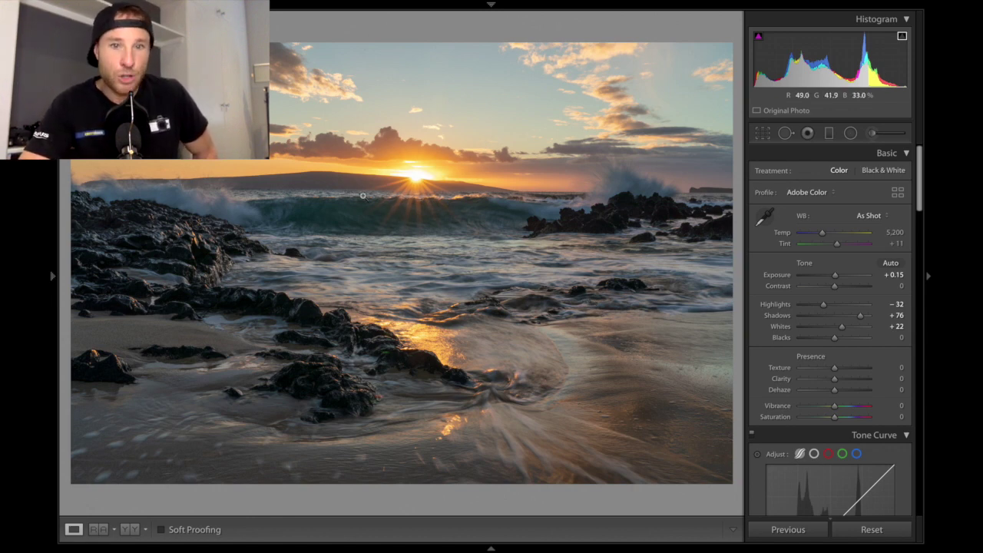
Examine the photo's composition against the crop tool's rule-of-thirds grid, leaving the crop as it is
{"action": "left_click", "coordinate": [762, 134]}
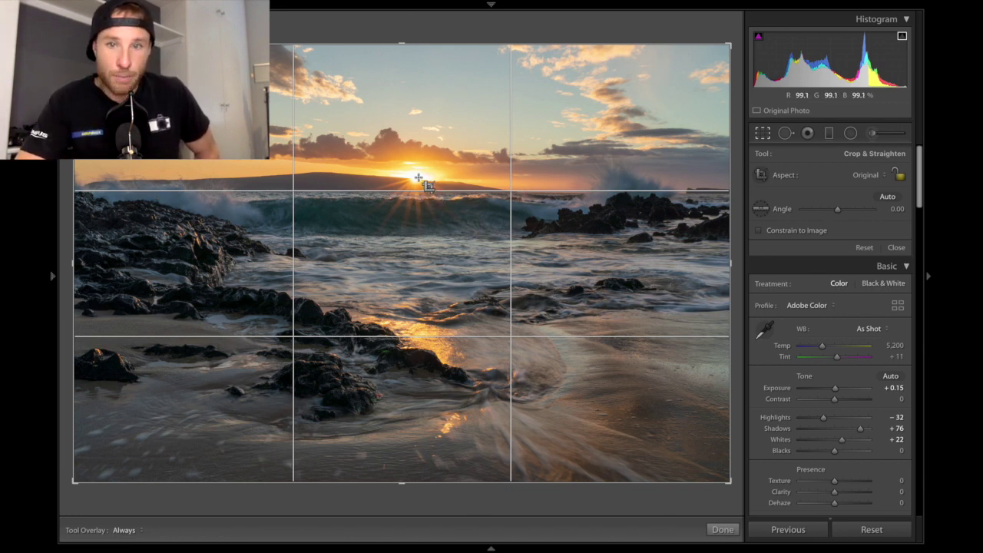
{"action": "left_click", "coordinate": [762, 134]}
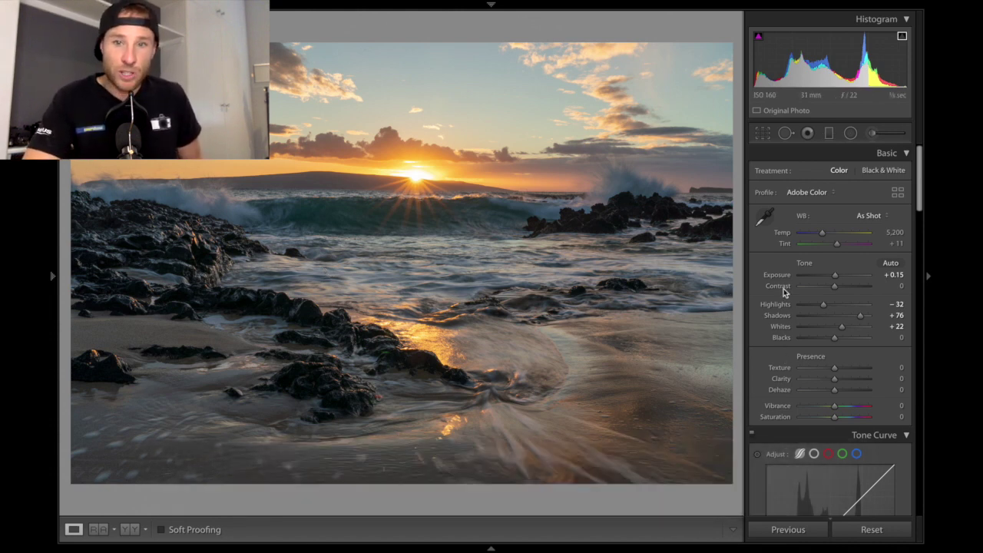
Try a soft, bright look with Clarity −53, Exposure +0.55 and Temp 5,360, and undo all three changes
{"action": "left_click_drag", "start_coordinate": [835, 380], "coordinate": [814, 380]}
{"action": "left_click_drag", "start_coordinate": [835, 279], "coordinate": [838, 278]}
{"action": "left_click_drag", "start_coordinate": [822, 234], "coordinate": [825, 237]}
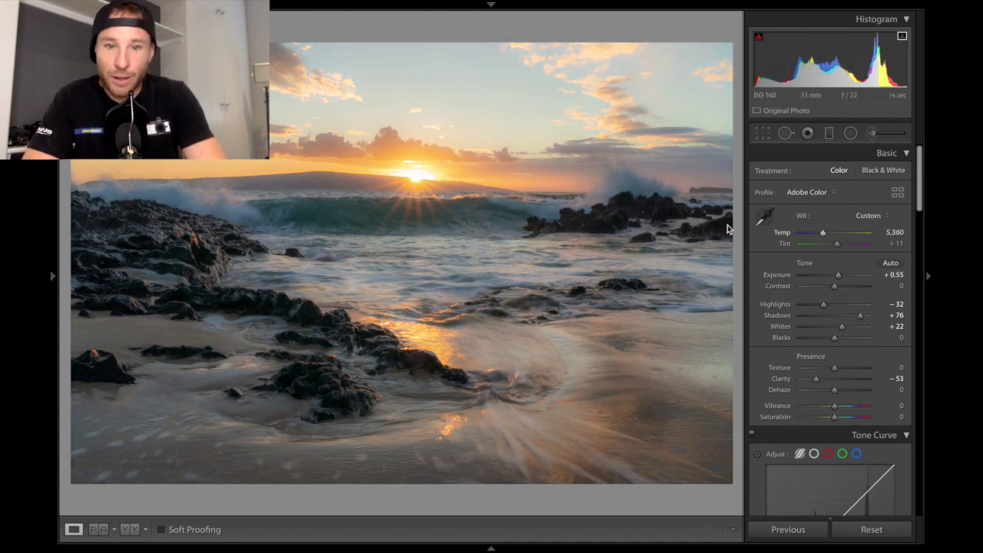
{"action": "key", "text": "ctrl+z"}
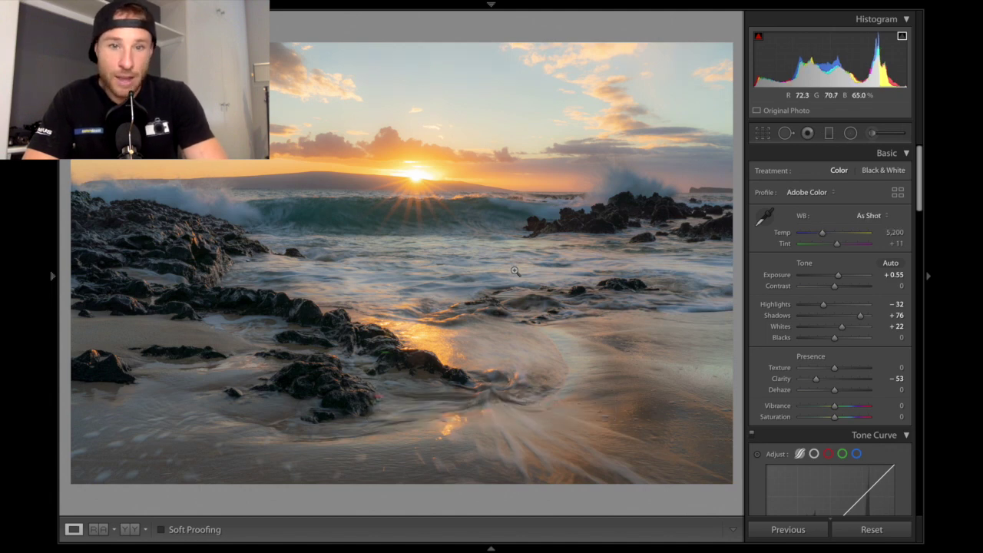
{"action": "key", "text": "ctrl+z"}
{"action": "key", "text": "ctrl+z"}
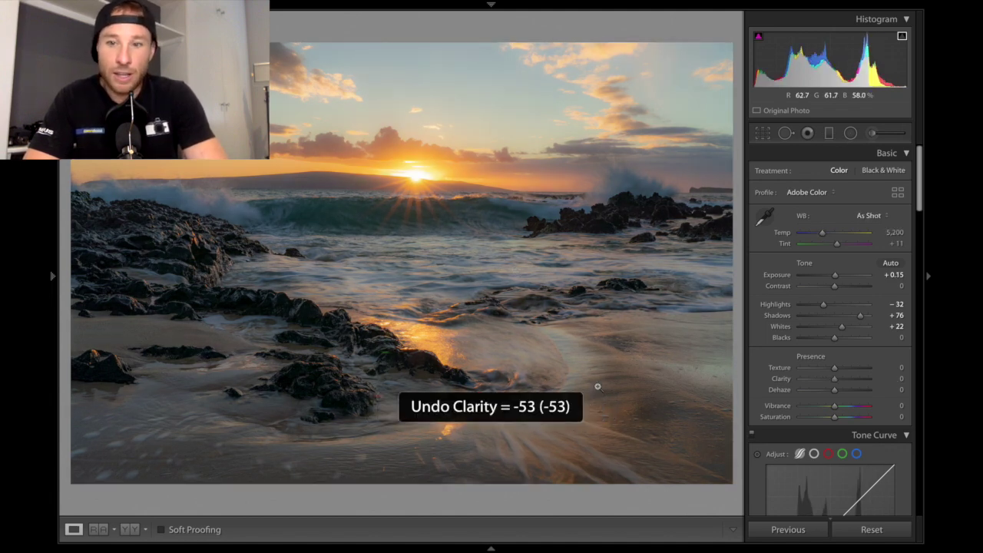
Try Clarity +25 and a large central radial filter at Exposure −1.31, toggle its inversion, and revert these adjustments
{"action": "left_click_drag", "start_coordinate": [837, 380], "coordinate": [850, 382]}
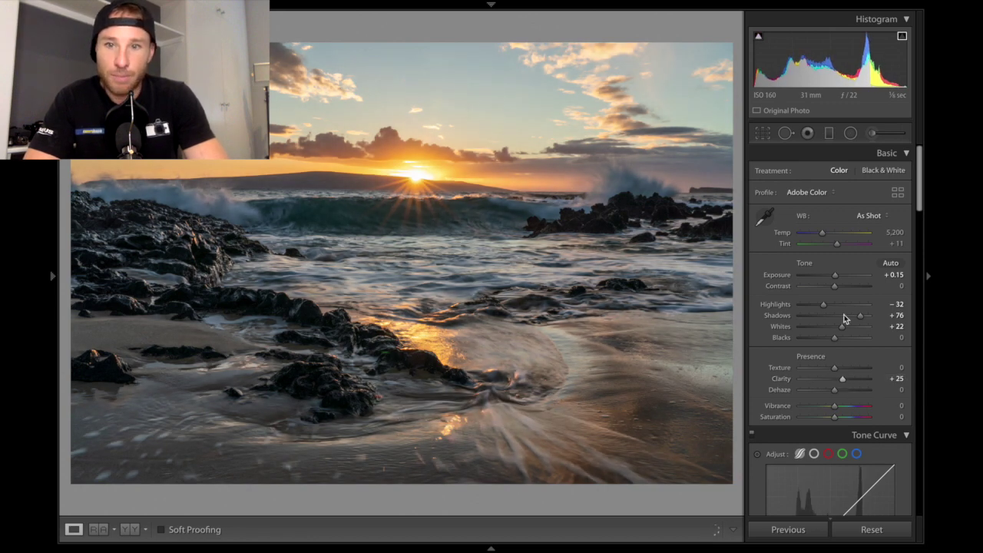
{"action": "left_click", "coordinate": [850, 133]}
{"action": "mouse_move", "coordinate": [414, 230]}
{"action": "left_mouse_down"}
{"action": "mouse_move", "coordinate": [914, 408]}
{"action": "mouse_move", "coordinate": [932, 403]}
{"action": "mouse_move", "coordinate": [917, 407]}
{"action": "left_mouse_up"}
{"action": "left_click_drag", "start_coordinate": [430, 231], "coordinate": [405, 284]}
{"action": "left_click_drag", "start_coordinate": [835, 215], "coordinate": [825, 215]}
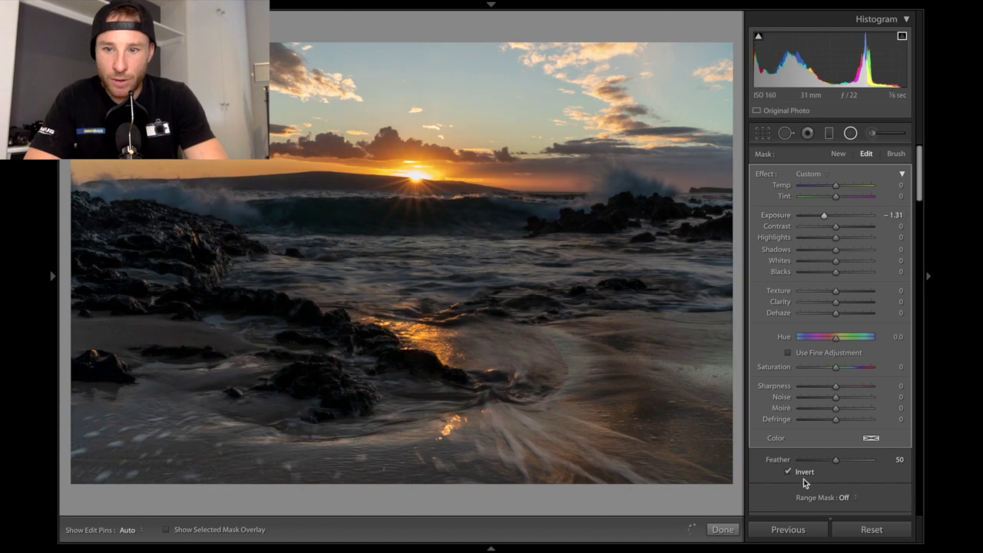
{"action": "left_click", "coordinate": [803, 470]}
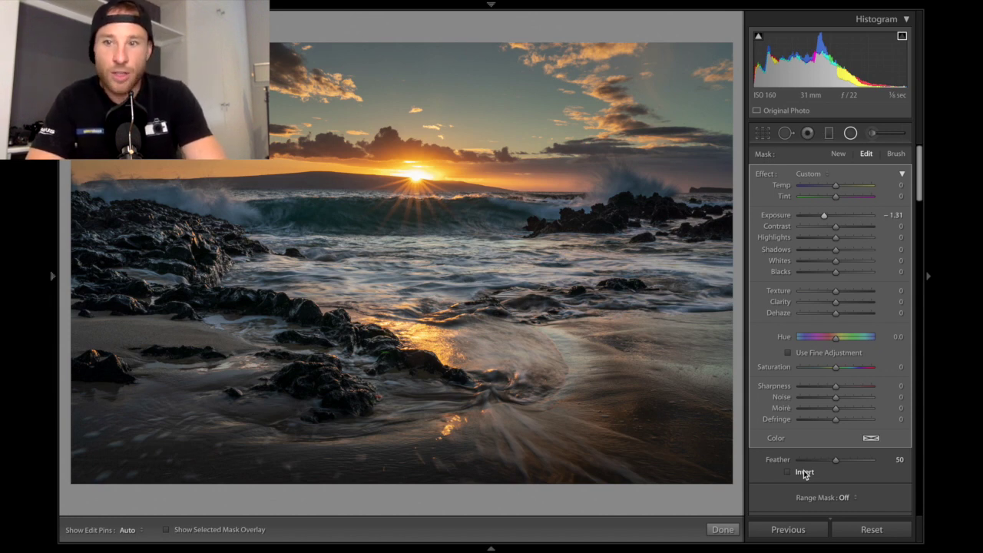
{"action": "key", "text": "ctrl+z"}
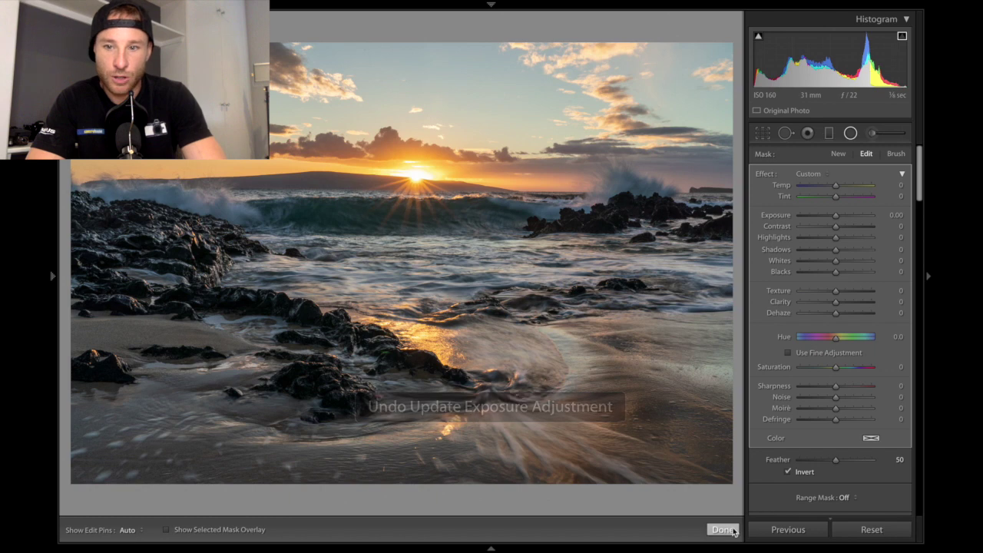
{"action": "left_click", "coordinate": [722, 529]}
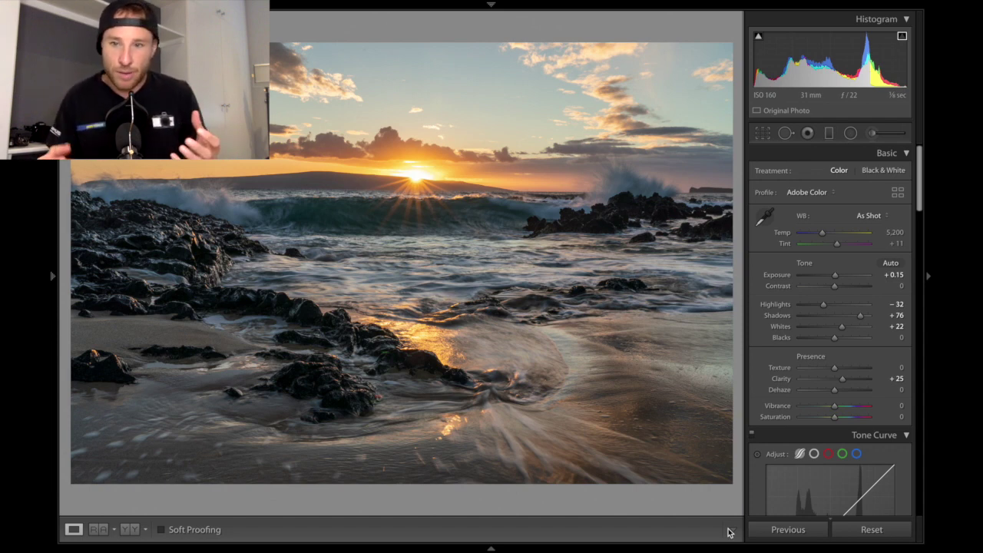
{"action": "left_click_drag", "start_coordinate": [842, 381], "coordinate": [835, 386]}
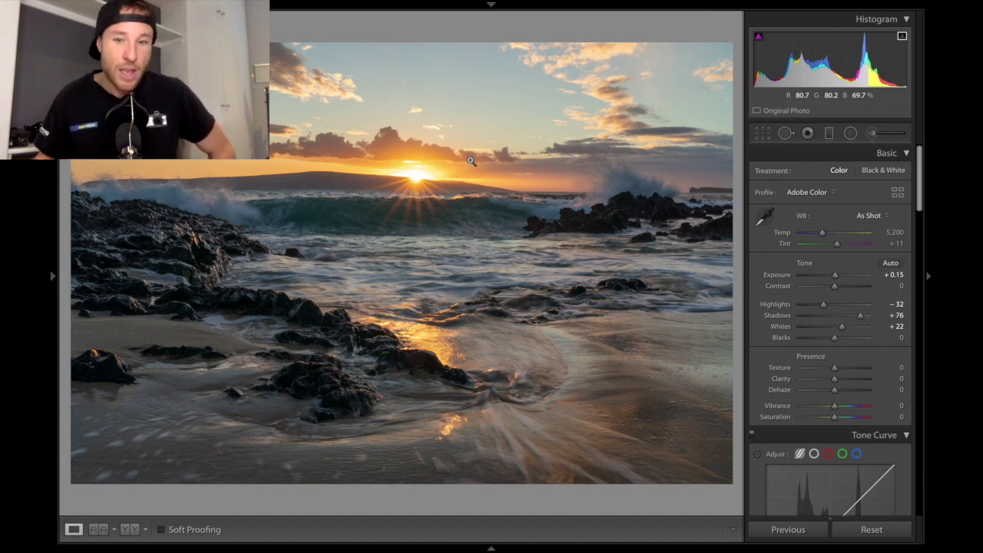
Add a radial filter over the foreground water streaks below the sun with Whites 67, Blacks −9 and Clarity 19
{"action": "key", "text": "shift+m"}
{"action": "left_click_drag", "start_coordinate": [515, 415], "coordinate": [523, 303]}
{"action": "left_click_drag", "start_coordinate": [516, 430], "coordinate": [523, 410]}
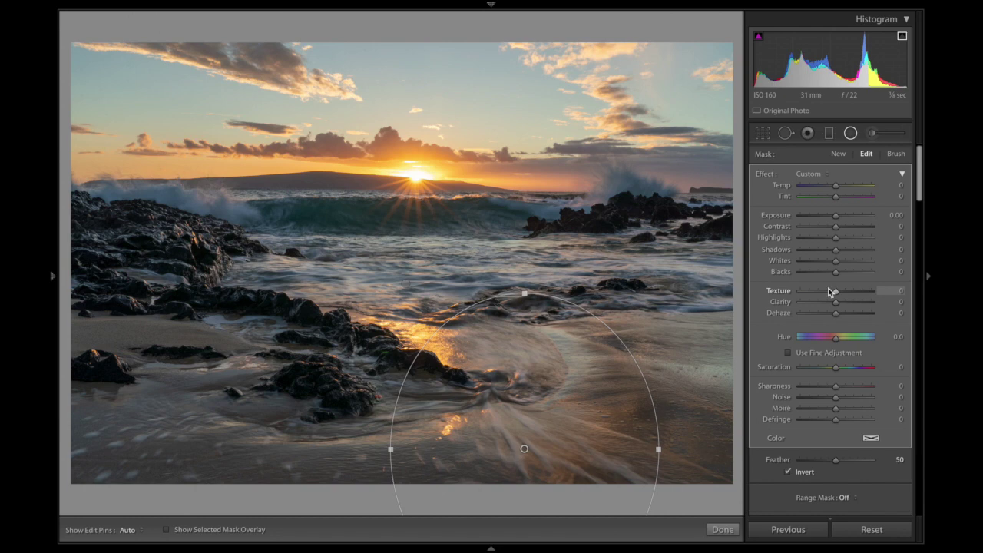
{"action": "left_click_drag", "start_coordinate": [854, 264], "coordinate": [830, 278]}
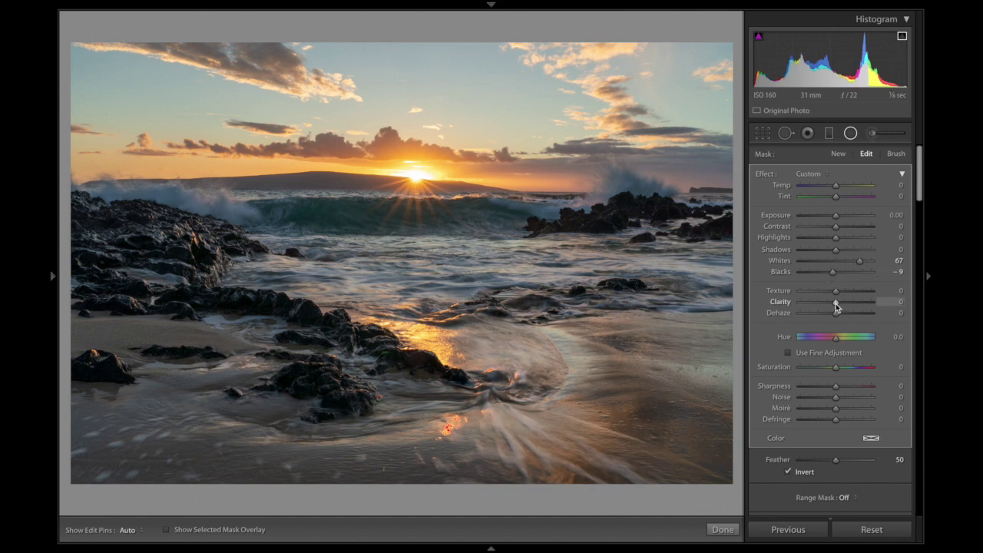
{"action": "left_click_drag", "start_coordinate": [835, 305], "coordinate": [840, 304]}
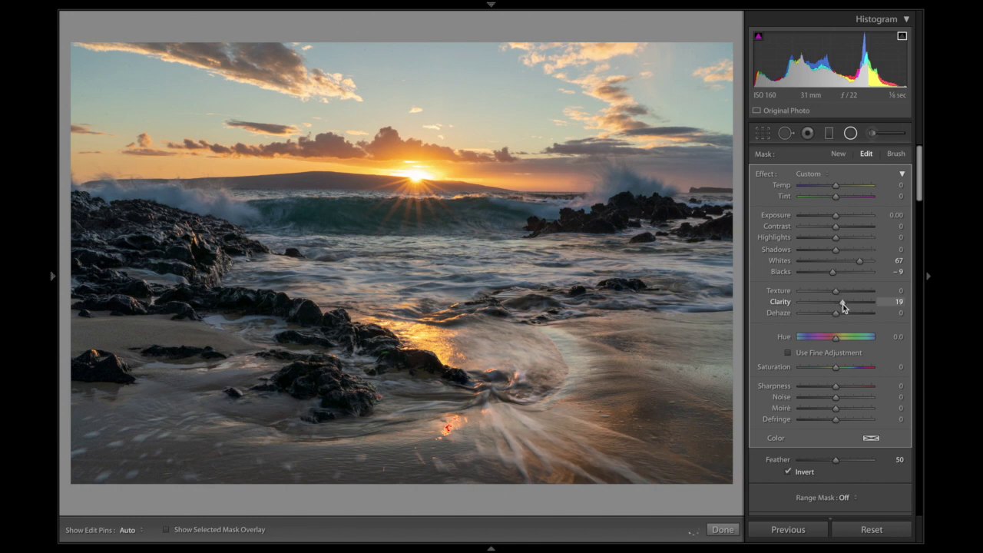
Add a tilted radial filter over the foamy sand in the lower-left foreground with Whites 54 and Clarity 19
{"action": "left_click", "coordinate": [838, 154]}
{"action": "left_click_drag", "start_coordinate": [151, 446], "coordinate": [440, 541]}
{"action": "left_click_drag", "start_coordinate": [449, 461], "coordinate": [432, 364]}
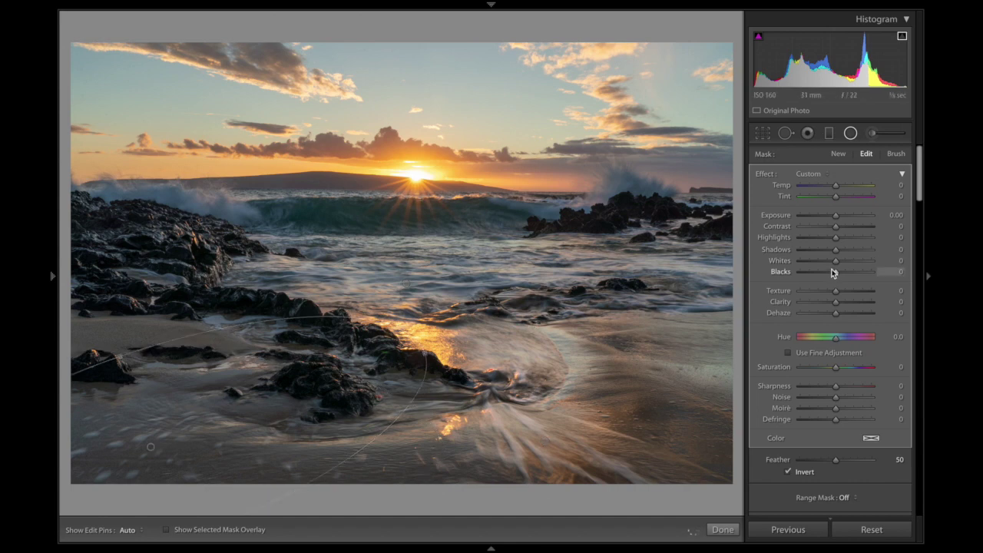
{"action": "left_click_drag", "start_coordinate": [848, 261], "coordinate": [854, 261]}
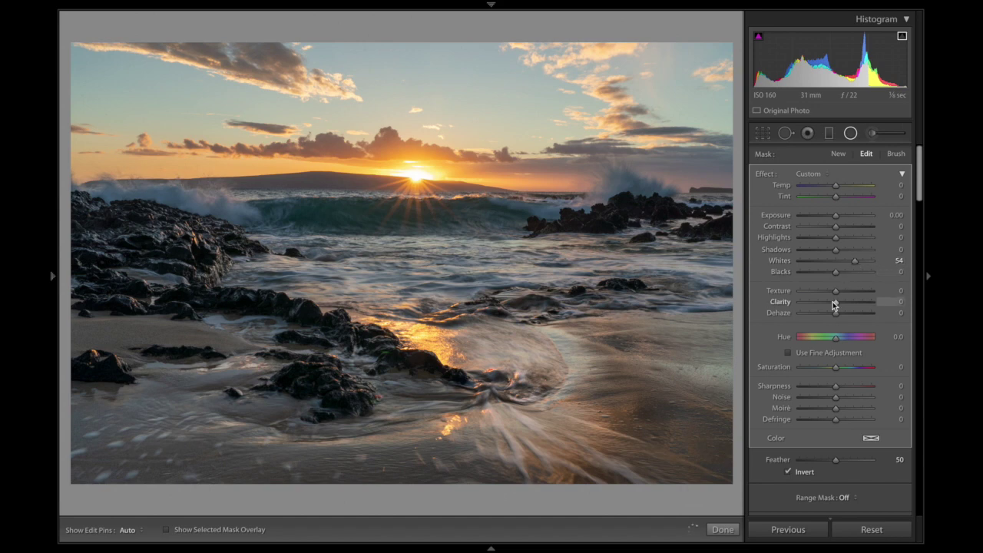
{"action": "left_click_drag", "start_coordinate": [836, 302], "coordinate": [839, 302]}
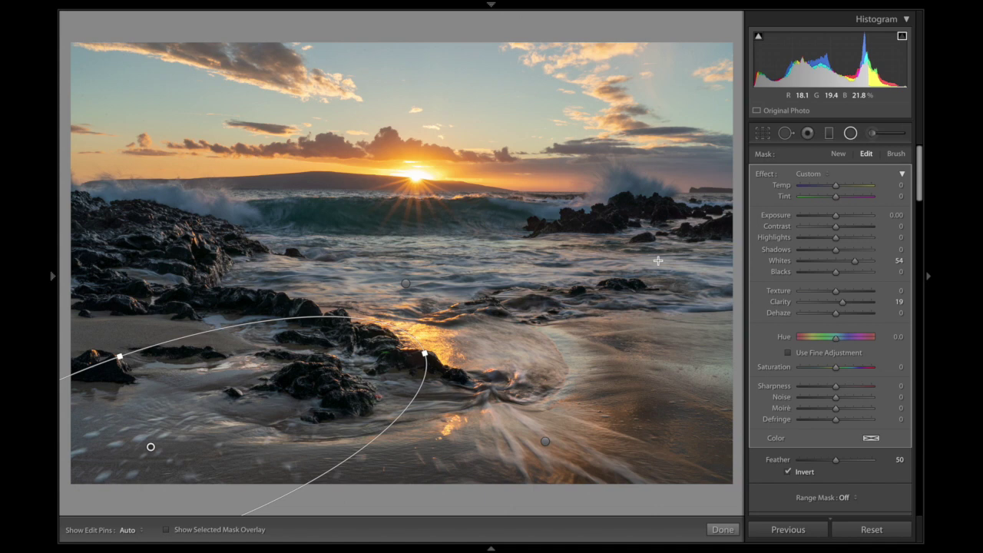
{"action": "left_click", "coordinate": [722, 530]}
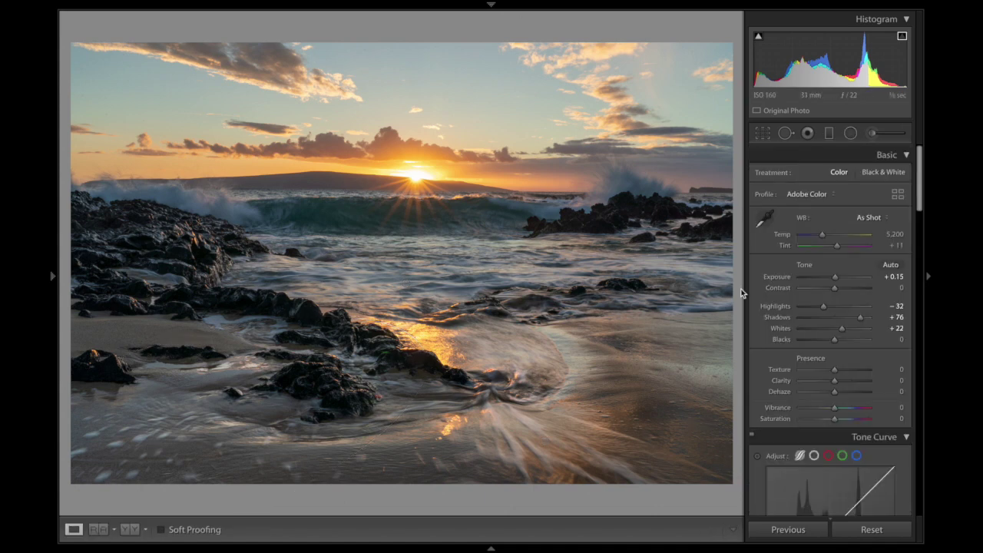
Add a wide radial filter centred on the wave below the sun and set its Exposure to 0.30
{"action": "left_click", "coordinate": [850, 134]}
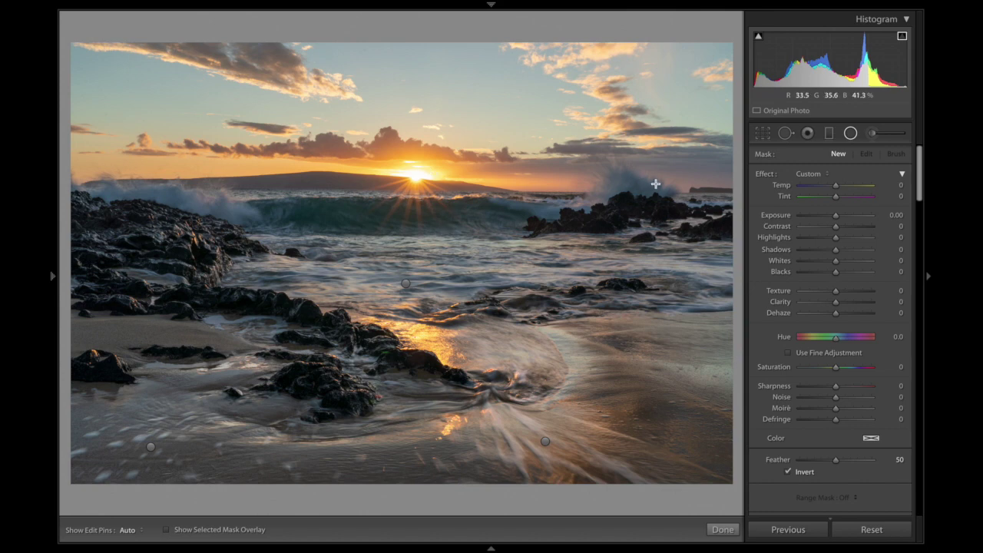
{"action": "mouse_move", "coordinate": [426, 227]}
{"action": "left_mouse_down"}
{"action": "mouse_move", "coordinate": [748, 307]}
{"action": "mouse_move", "coordinate": [753, 364]}
{"action": "left_mouse_up"}
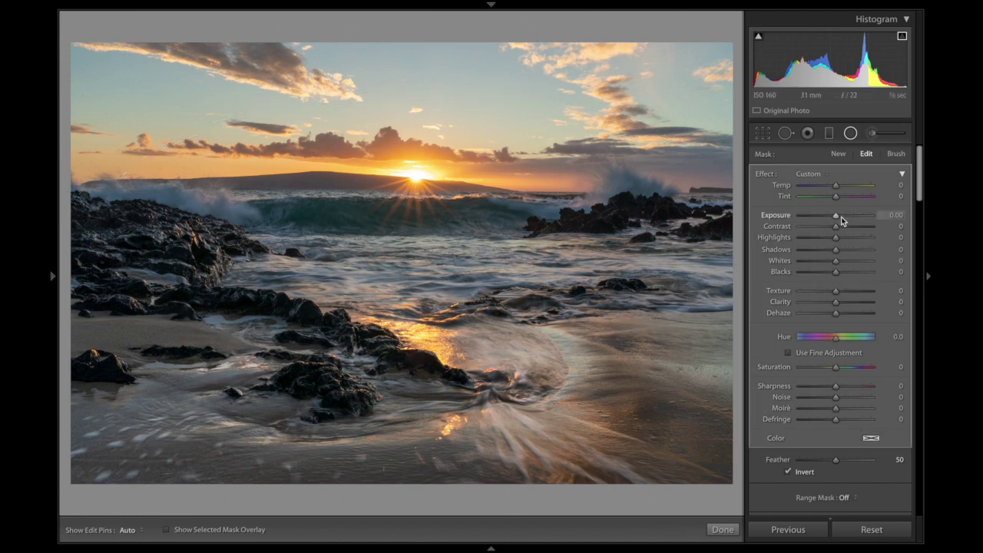
{"action": "key", "text": "Up"}
{"action": "key", "text": "Up"}
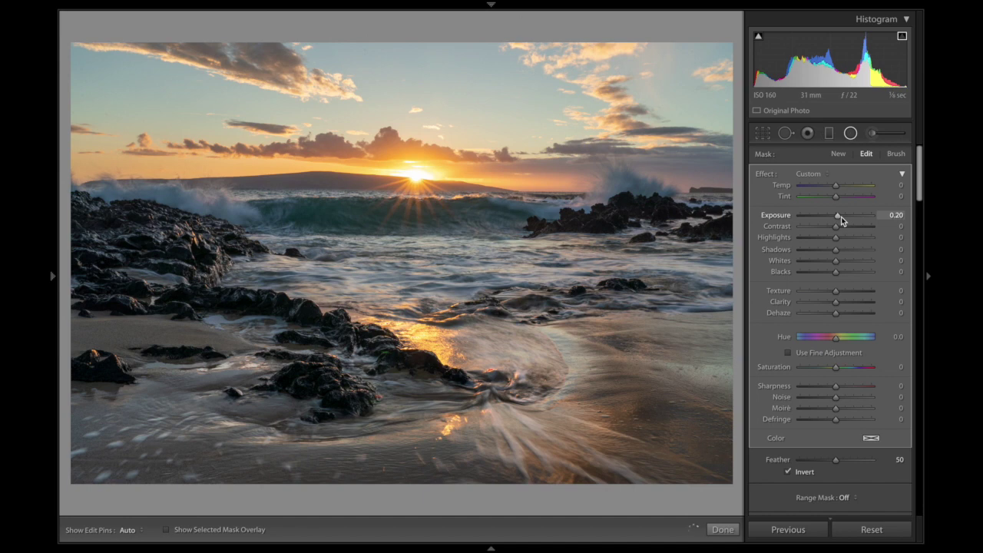
{"action": "key", "text": "Up"}
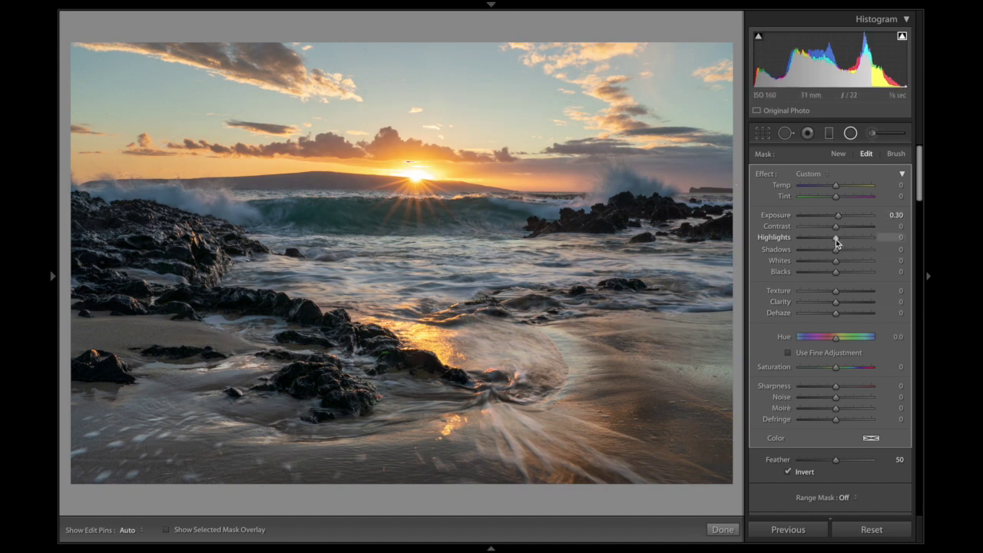
Lower the wide radial filter's Highlights to −6 and finish editing the filter
{"action": "key", "text": "Down"}
{"action": "key", "text": "Down"}
{"action": "key", "text": "Down"}
{"action": "key", "text": "Down"}
{"action": "key", "text": "Down"}
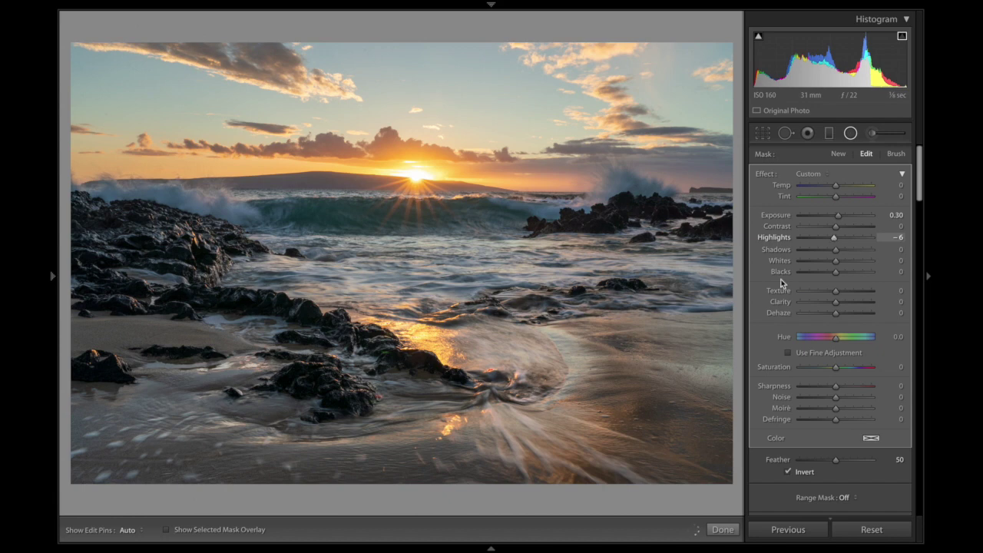
{"action": "left_click", "coordinate": [723, 529]}
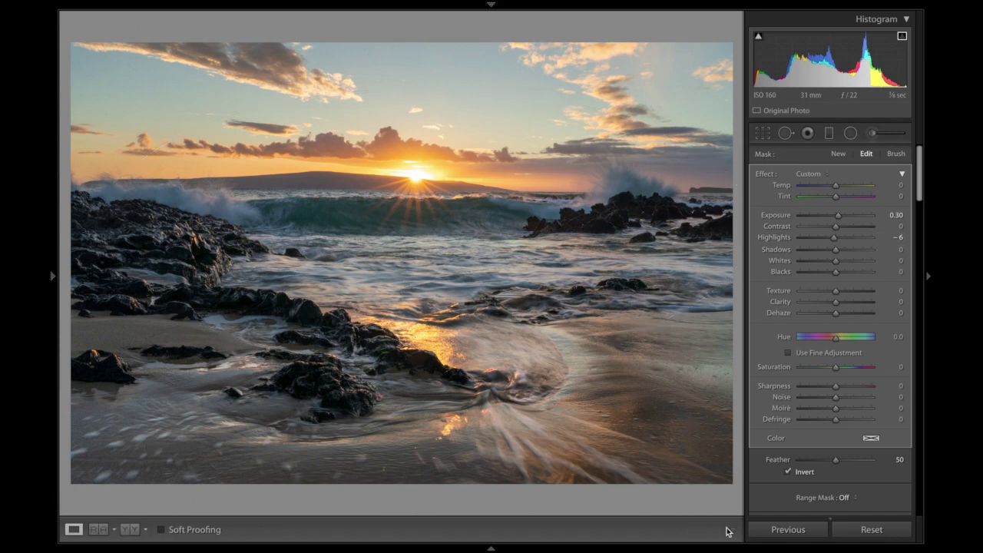
Add a wide, flat radial filter over the breaking wave below the sun and set its Whites to 86
{"action": "key", "text": "shift+m"}
{"action": "left_click_drag", "start_coordinate": [378, 214], "coordinate": [589, 244]}
{"action": "left_click", "coordinate": [856, 263]}
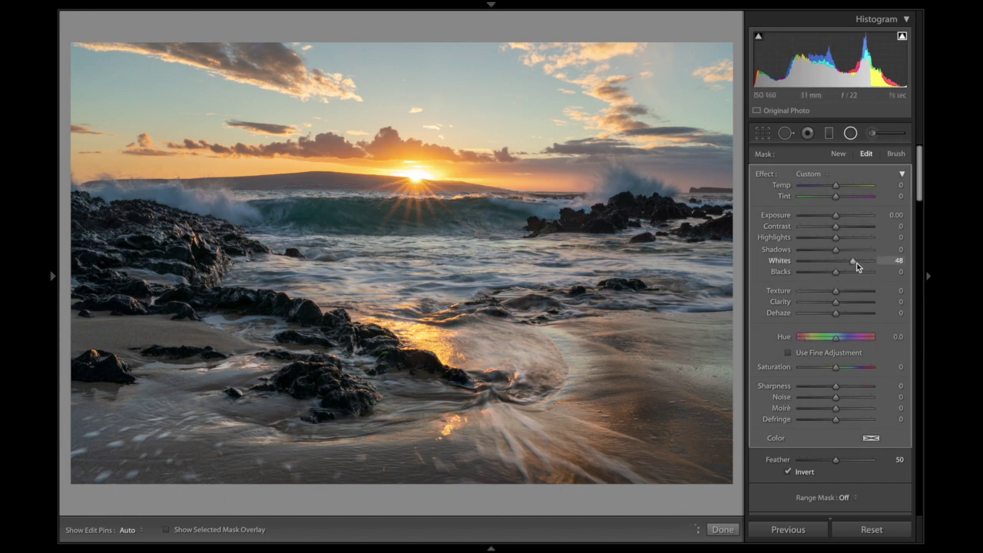
{"action": "left_click", "coordinate": [869, 264]}
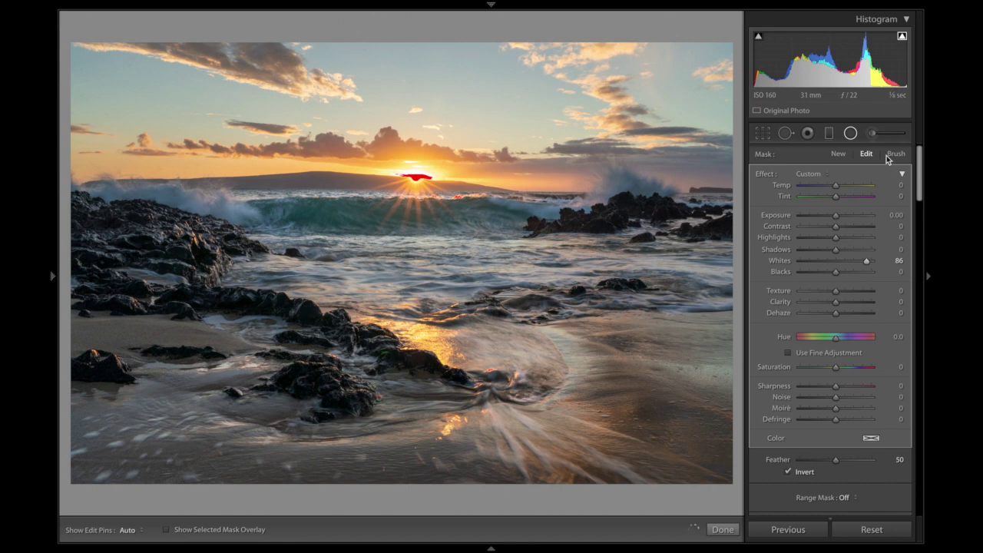
Erase the wave filter's effect from the sun with the filter's brush and finish editing the filter
{"action": "left_click", "coordinate": [895, 154]}
{"action": "key", "text": "alt"}
{"action": "key", "text": "h"}
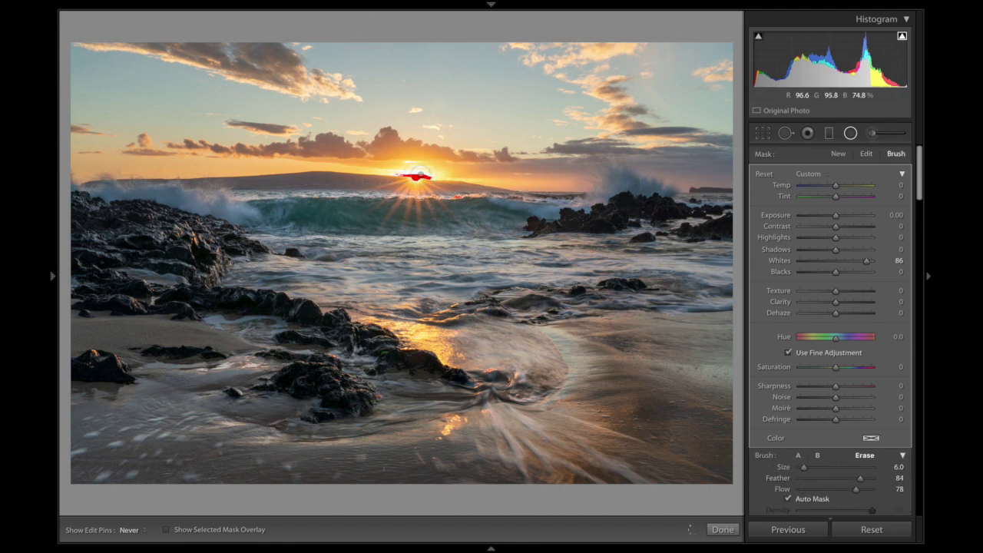
{"action": "key", "text": "h"}
{"action": "left_click", "coordinate": [723, 529]}
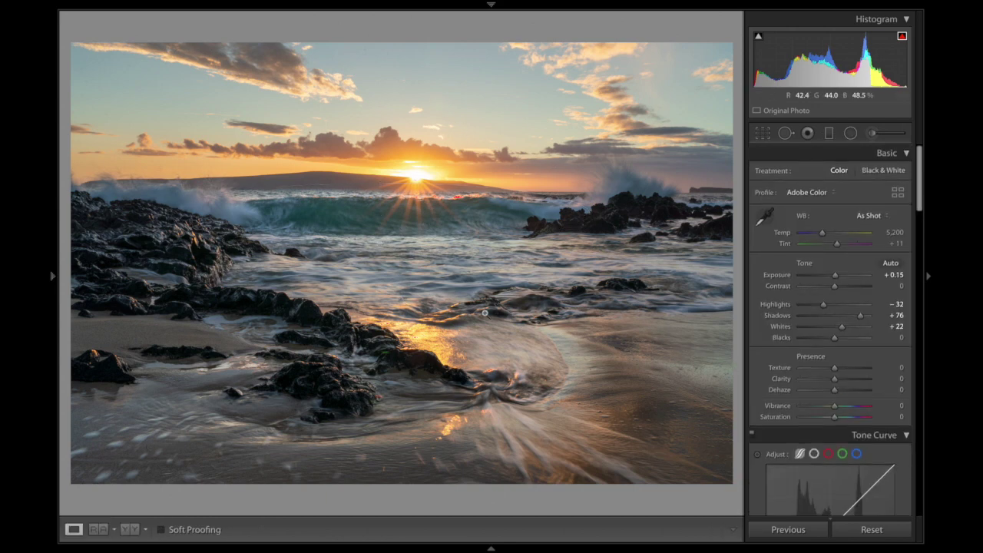
Add a very large radial filter centred on the foreground rocks, affecting the area outside it, with Exposure −1.14 and Contrast 15
{"action": "left_click", "coordinate": [851, 133]}
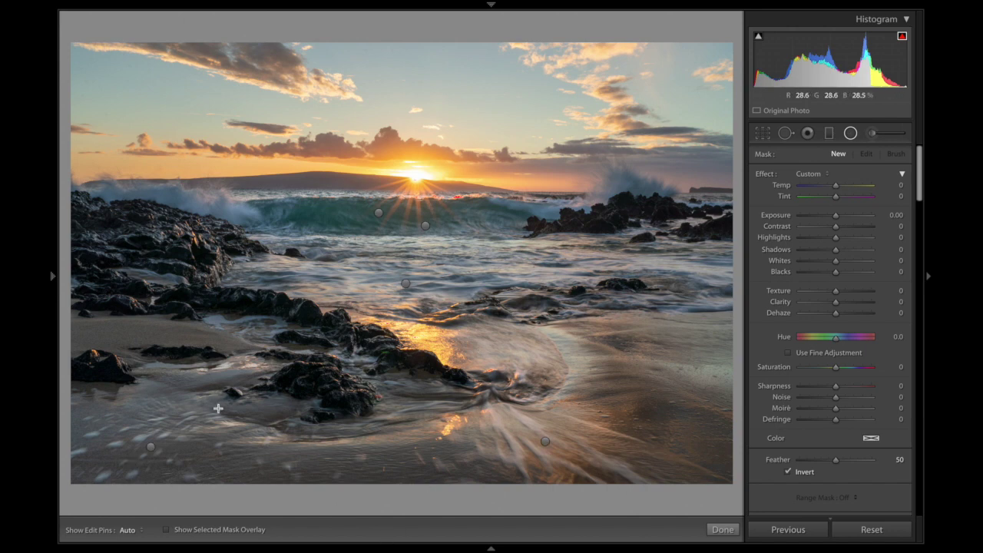
{"action": "left_click_drag", "start_coordinate": [420, 373], "coordinate": [894, 550]}
{"action": "left_click", "coordinate": [802, 472]}
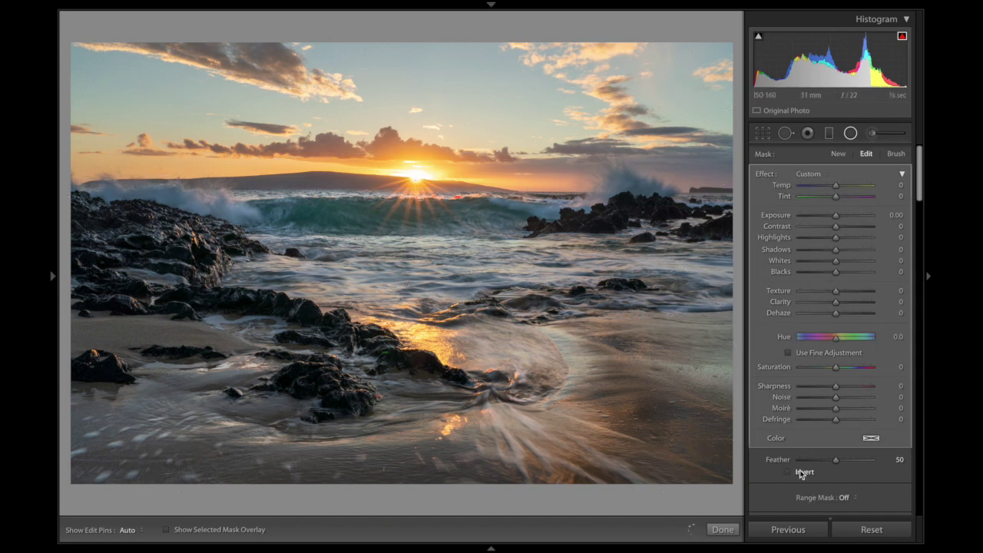
{"action": "left_click_drag", "start_coordinate": [826, 218], "coordinate": [823, 220]}
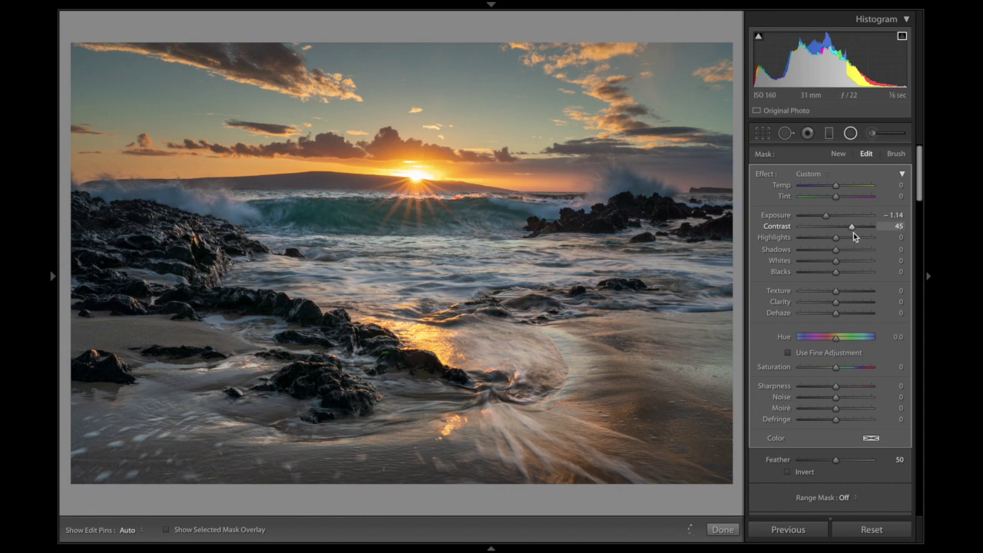
{"action": "left_click_drag", "start_coordinate": [853, 232], "coordinate": [842, 239]}
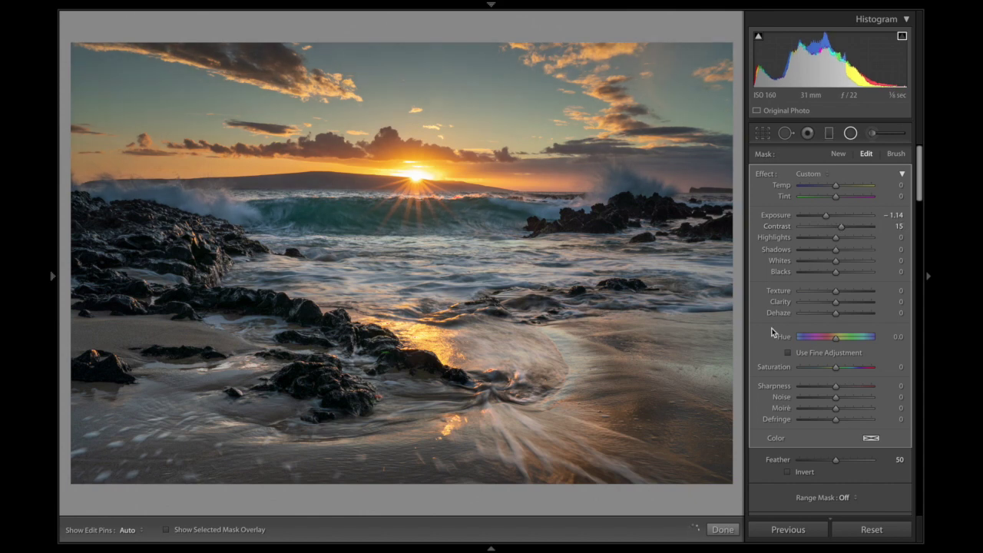
{"action": "left_click", "coordinate": [723, 529]}
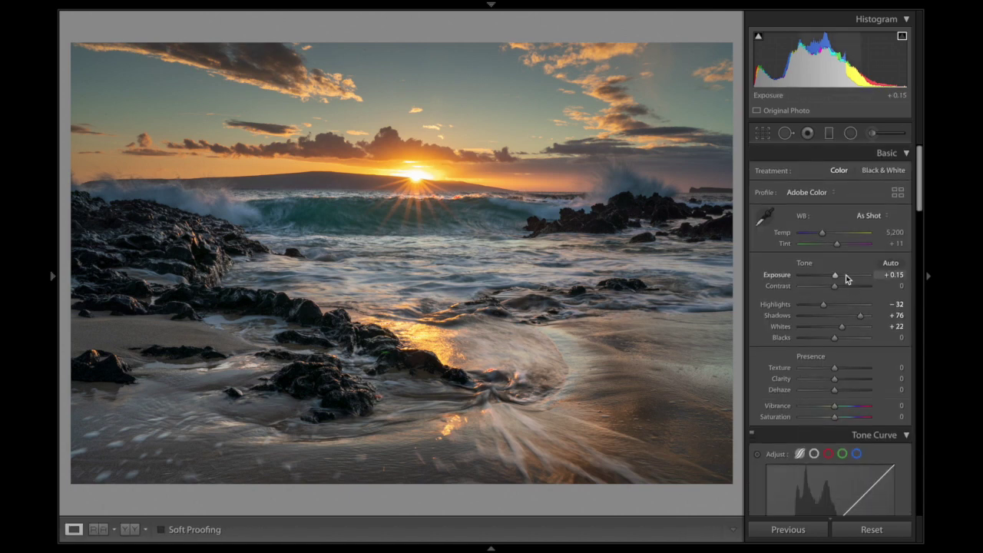
Raise the photo's overall Exposure to +0.35 and Shadows to +79
{"action": "key", "text": "Up"}
{"action": "key", "text": "Up"}
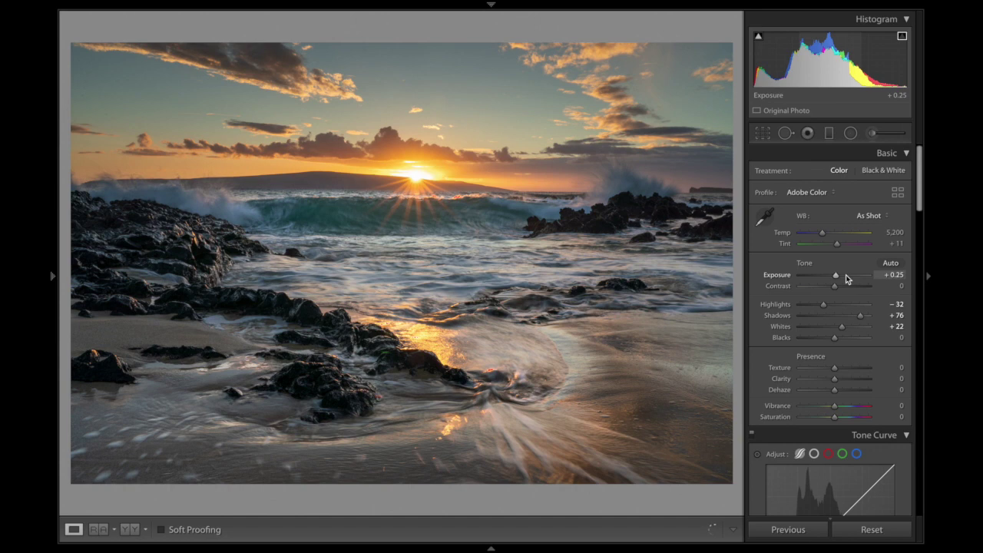
{"action": "key", "text": "Up"}
{"action": "key", "text": "Up"}
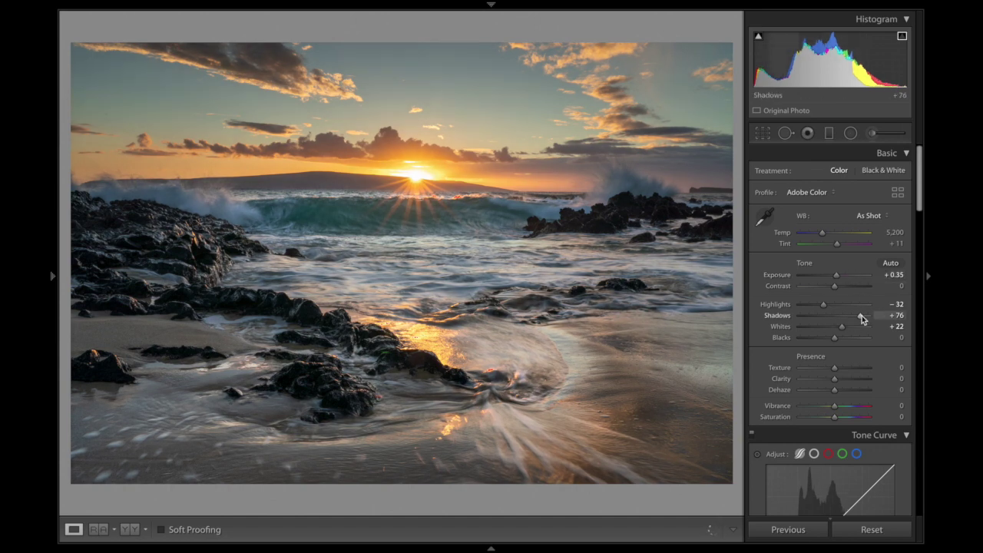
{"action": "left_click_drag", "start_coordinate": [862, 318], "coordinate": [864, 318]}
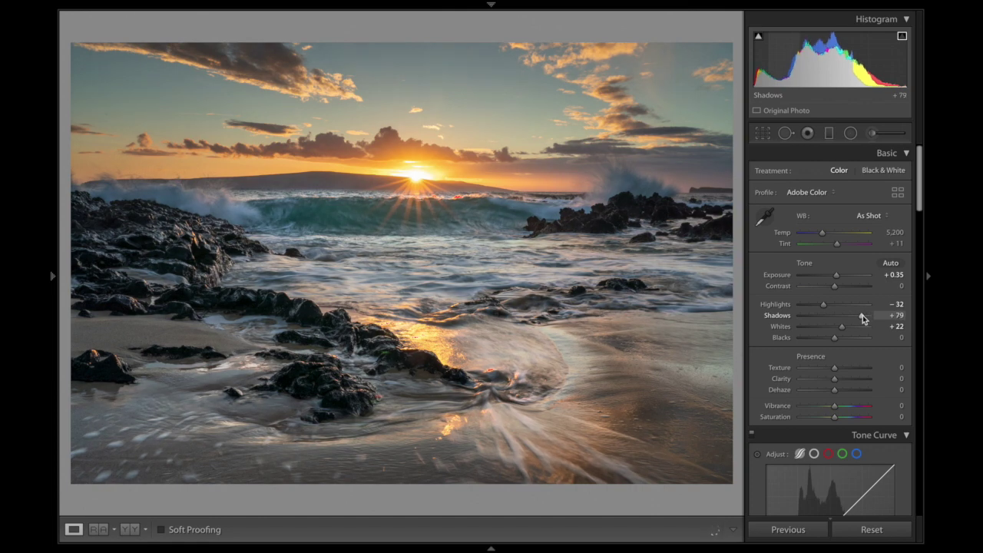
Add a radial filter over the dark rocks at the photo's left edge with Exposure −0.20 and reduced Highlights
{"action": "left_click", "coordinate": [829, 134]}
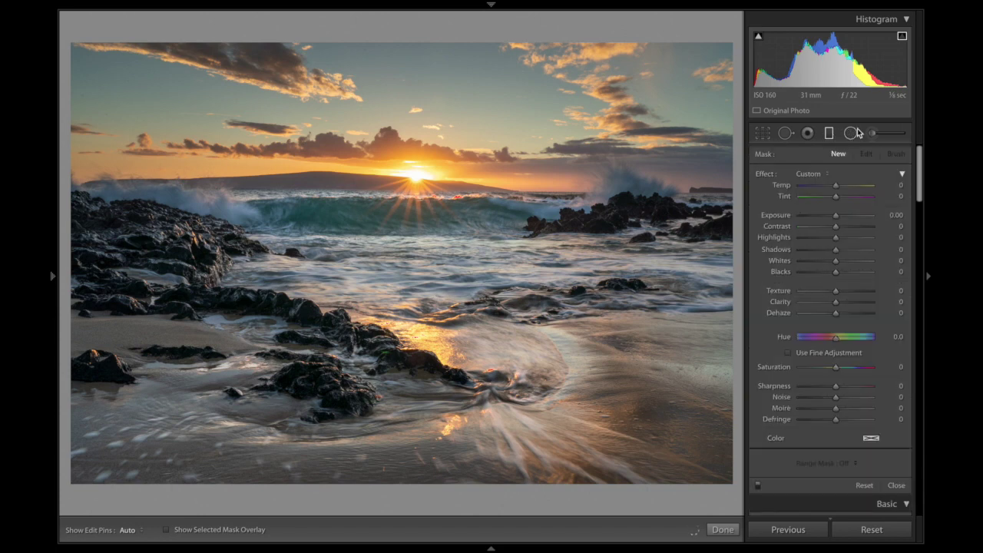
{"action": "left_click", "coordinate": [850, 133]}
{"action": "left_click_drag", "start_coordinate": [196, 258], "coordinate": [315, 316]}
{"action": "left_click_drag", "start_coordinate": [181, 277], "coordinate": [169, 268]}
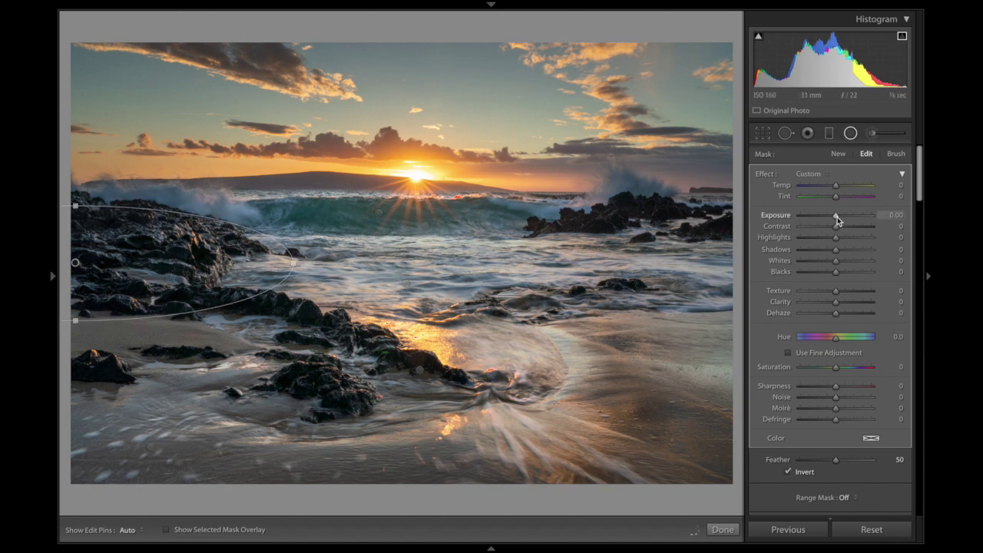
{"action": "key", "text": "Down"}
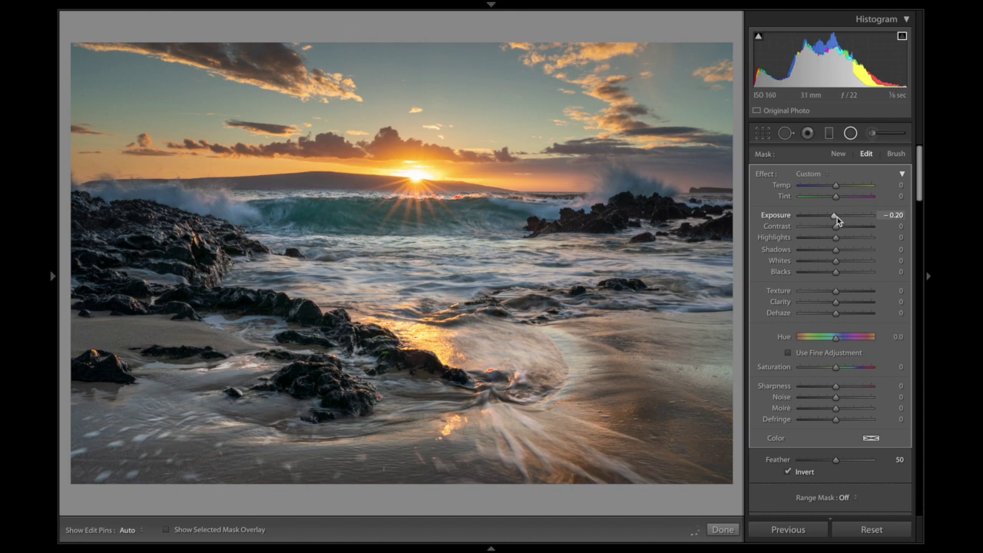
{"action": "left_click_drag", "start_coordinate": [835, 238], "coordinate": [823, 245]}
Paint an adjustment brush over the wave spray above the right-hand rocks and brighten it with raised Whites, Exposure and Shadows
{"action": "key", "text": "k"}
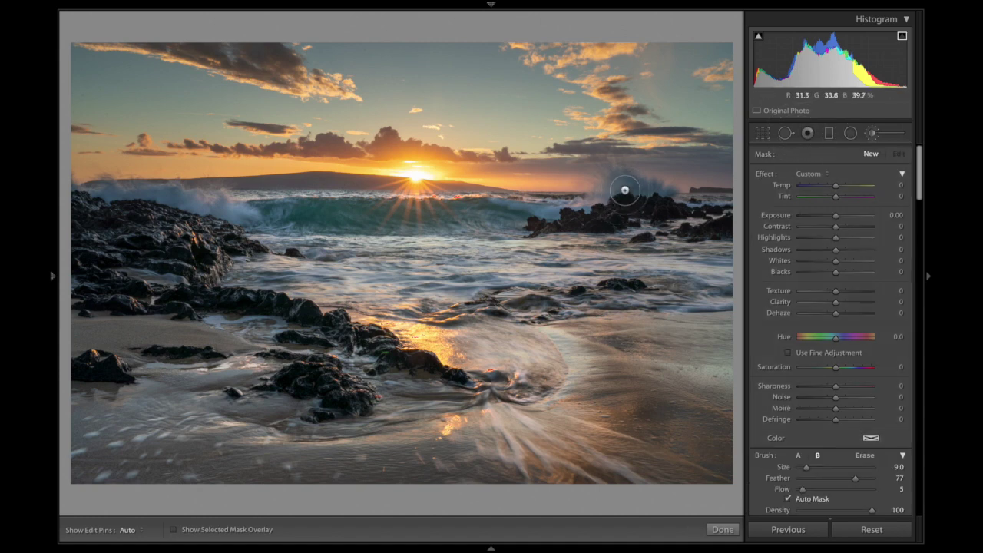
{"action": "key", "text": "h"}
{"action": "key", "text": "bracketleft"}
{"action": "mouse_move", "coordinate": [639, 184]}
{"action": "left_mouse_down"}
{"action": "mouse_move", "coordinate": [620, 179]}
{"action": "mouse_move", "coordinate": [642, 196]}
{"action": "mouse_move", "coordinate": [665, 196]}
{"action": "left_mouse_up"}
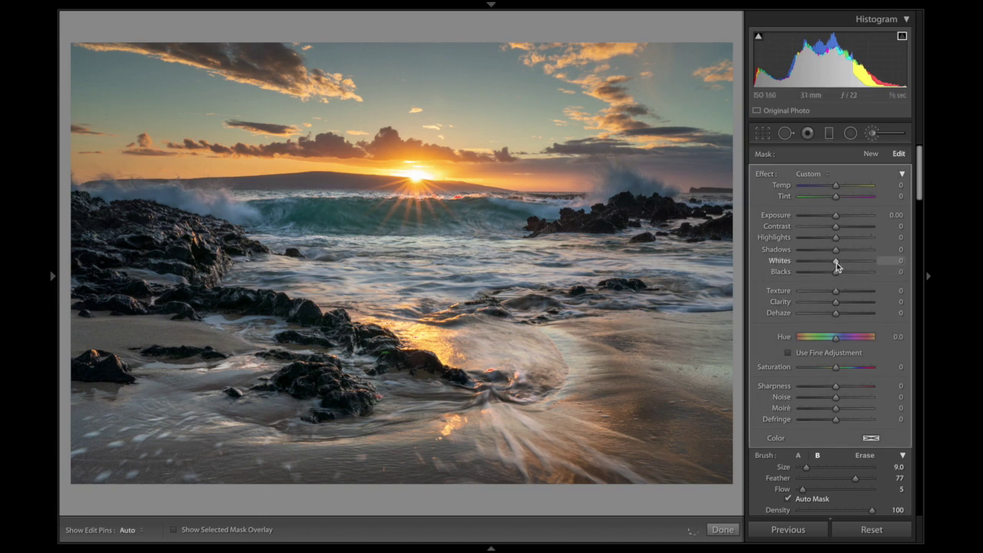
{"action": "left_click_drag", "start_coordinate": [835, 261], "coordinate": [868, 266]}
{"action": "mouse_move", "coordinate": [835, 215]}
{"action": "left_mouse_down"}
{"action": "mouse_move", "coordinate": [870, 215]}
{"action": "mouse_move", "coordinate": [850, 214]}
{"action": "left_mouse_up"}
{"action": "left_click_drag", "start_coordinate": [836, 250], "coordinate": [870, 249]}
{"action": "left_click_drag", "start_coordinate": [835, 185], "coordinate": [840, 186]}
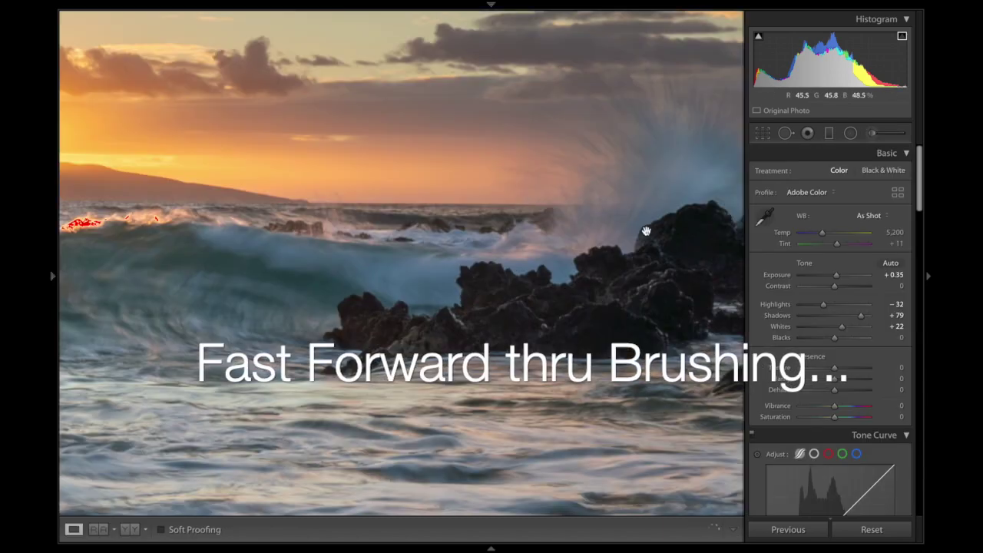
{"action": "left_click_drag", "start_coordinate": [855, 264], "coordinate": [846, 261]}
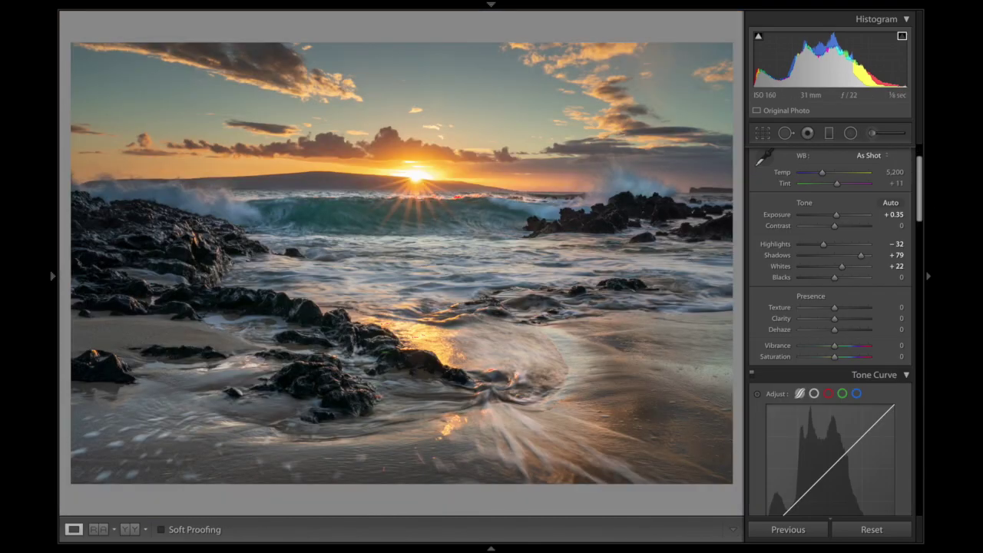
Add a flat radial filter over the spray behind the left-hand rocks and set its Whites to 79
{"action": "left_click", "coordinate": [850, 133]}
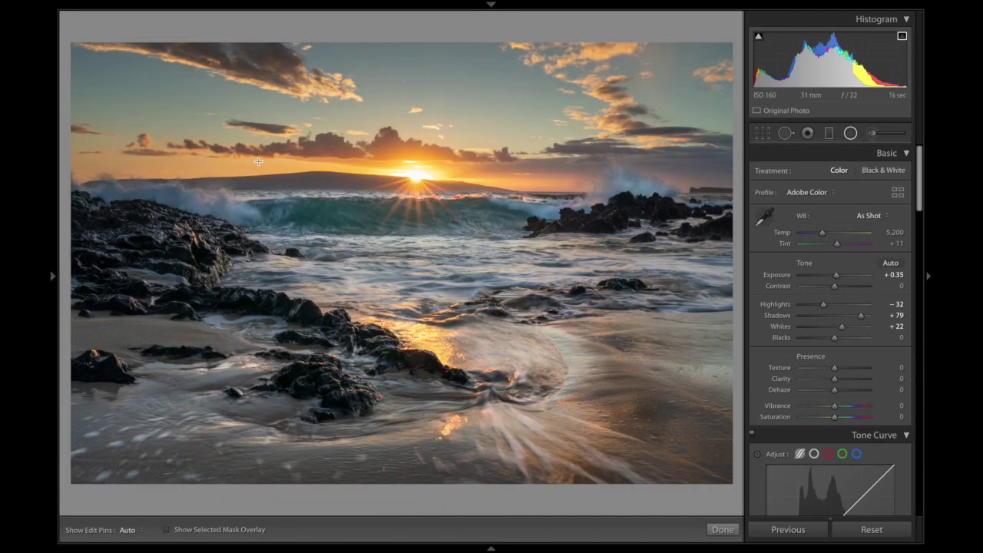
{"action": "left_click_drag", "start_coordinate": [149, 195], "coordinate": [228, 211]}
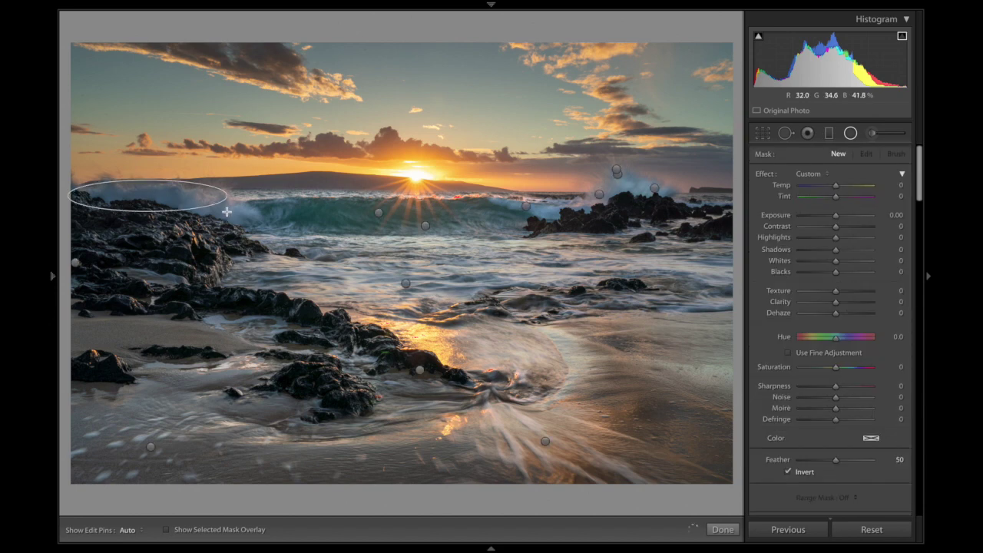
{"action": "left_click_drag", "start_coordinate": [835, 260], "coordinate": [864, 264]}
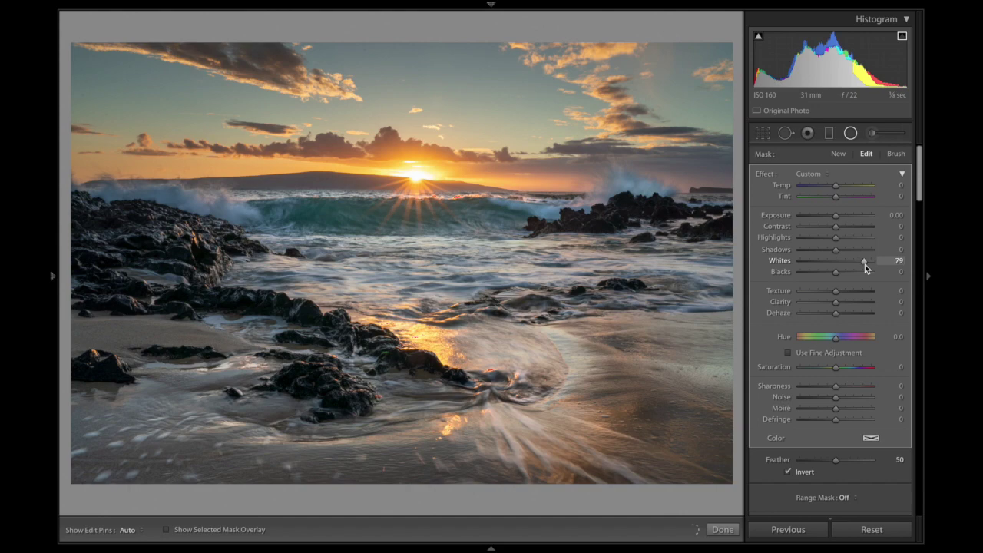